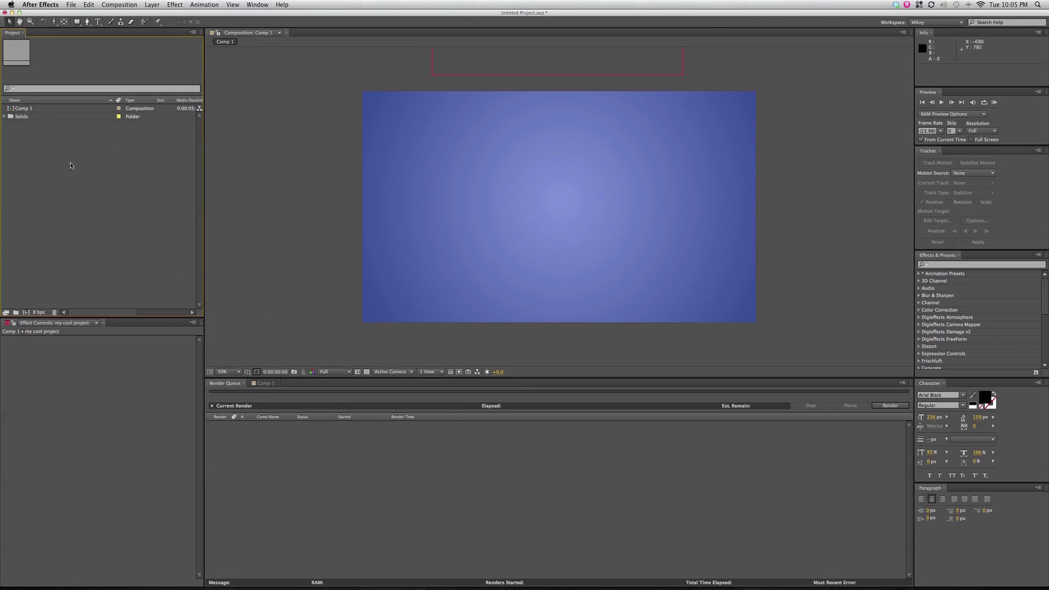
Select the Comp 1 timeline and play back its title animation in the viewer.
click(265, 383)
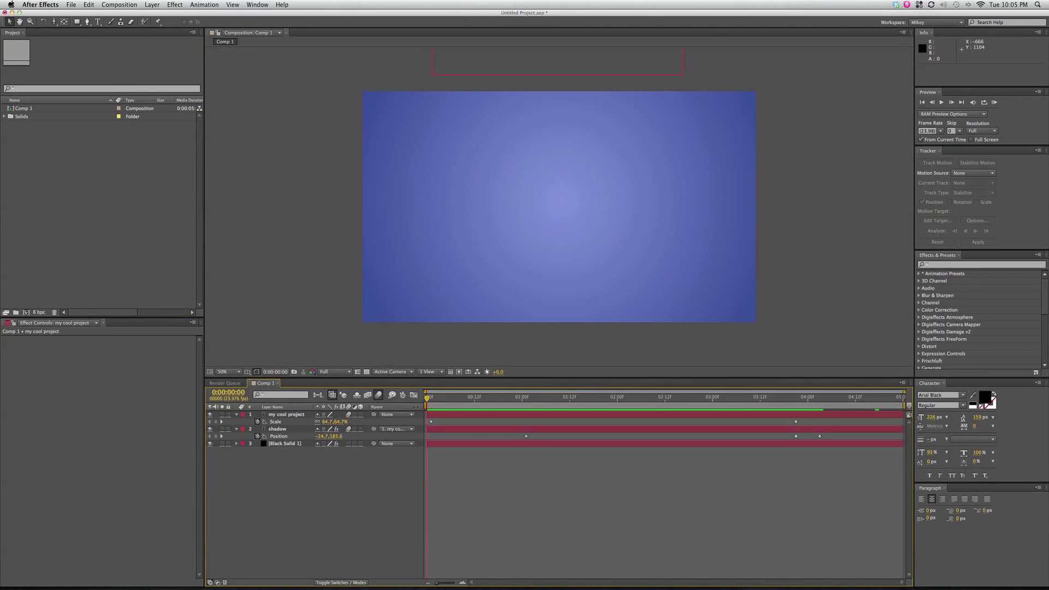
key(space)
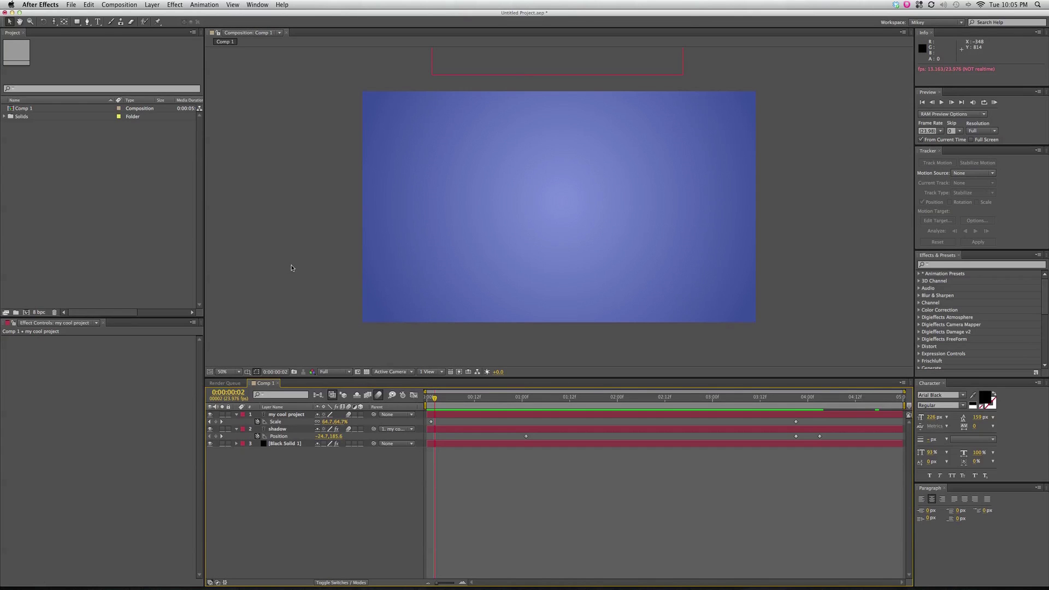
Show the Render Queue panel via the Window menu and glance at File > Export without exporting.
click(265, 6)
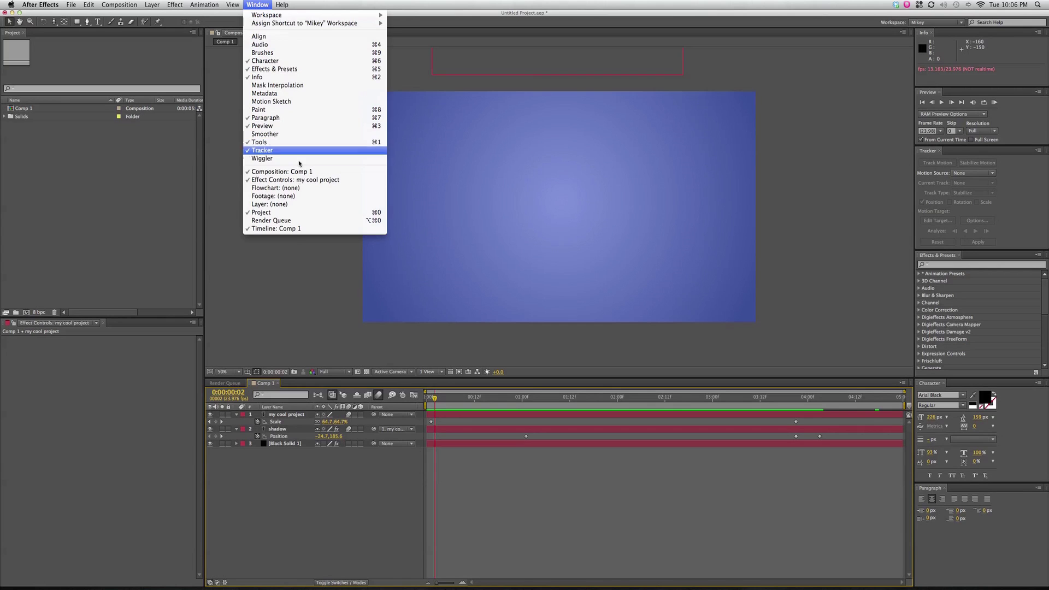
click(262, 223)
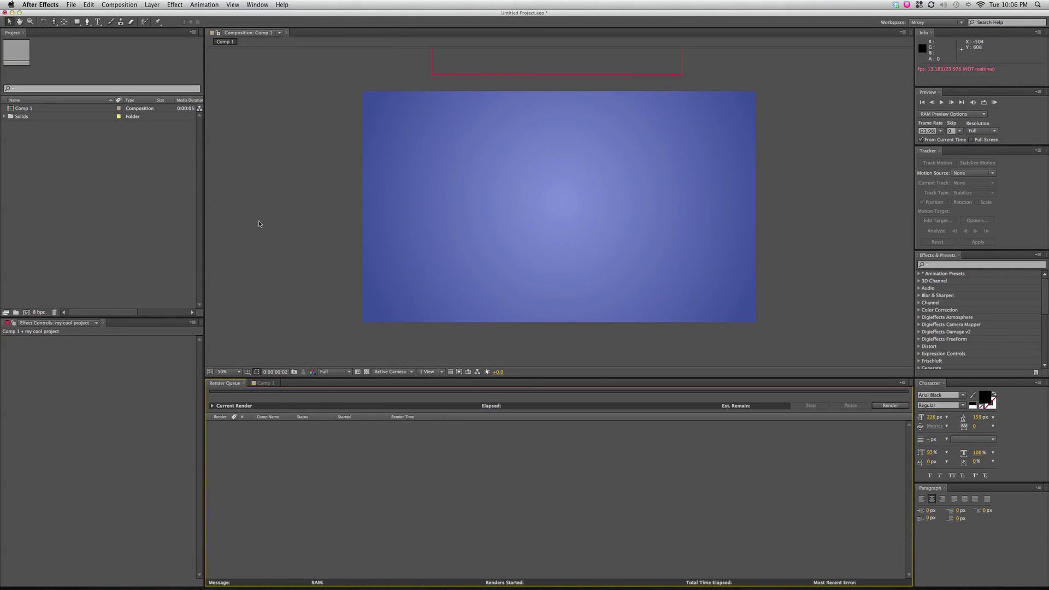
click(71, 5)
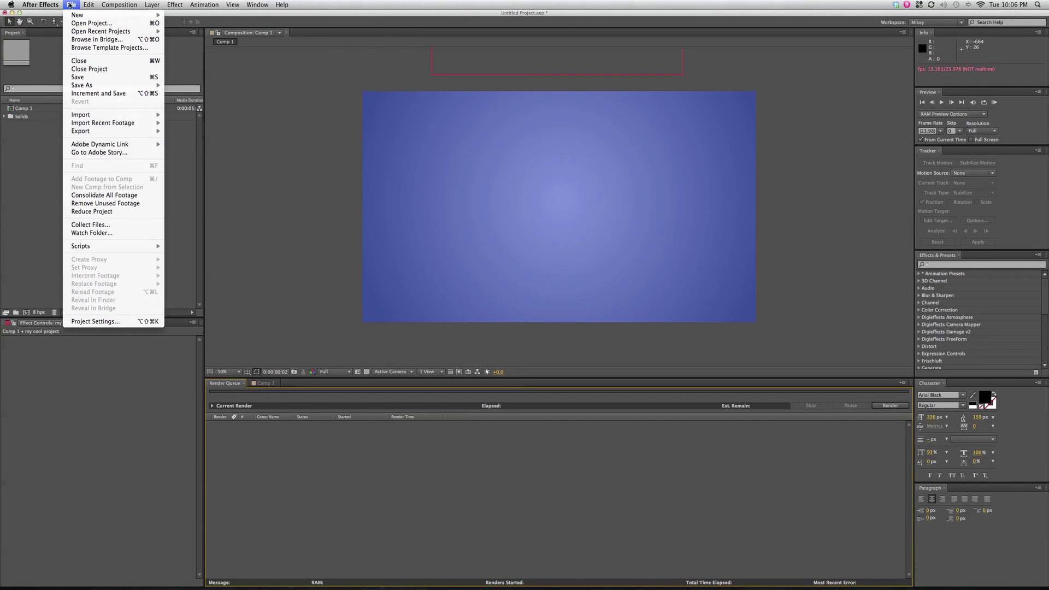
mouse_move(83, 133)
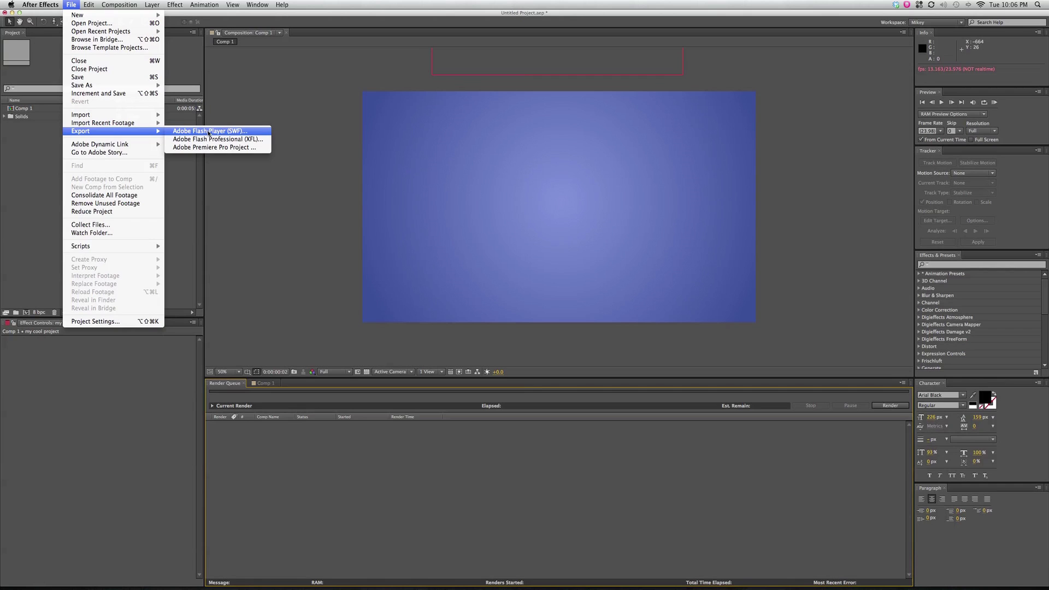
click(330, 219)
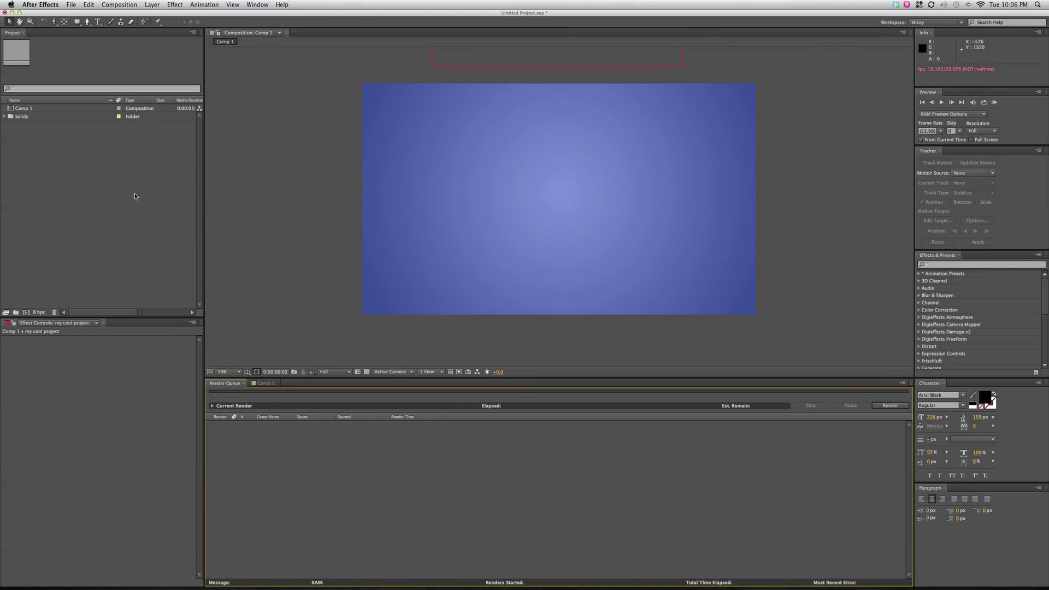
Drag Comp 1 from the Project panel into the Render Queue.
click(24, 108)
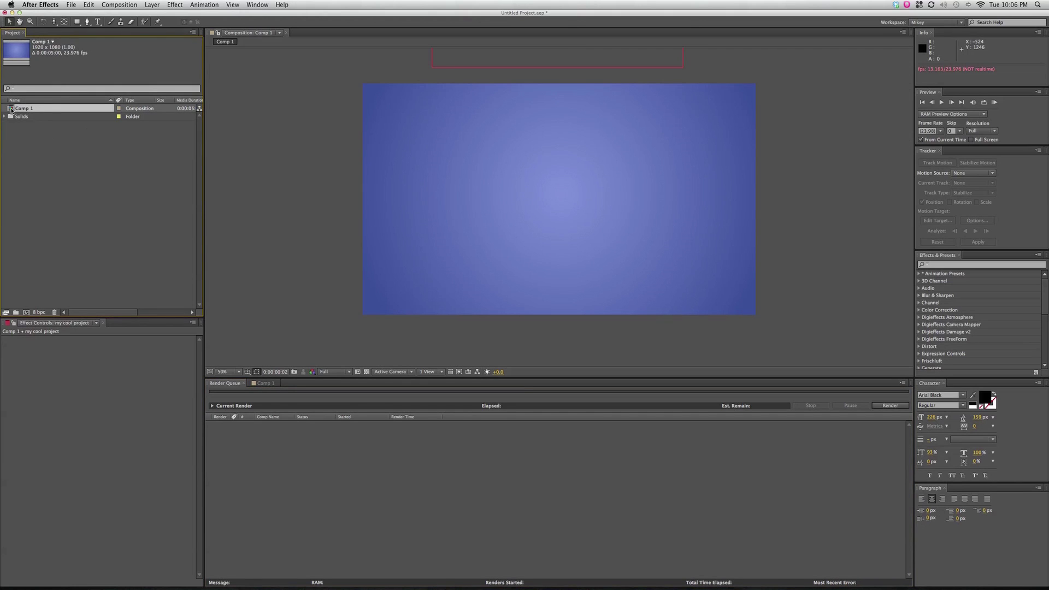
drag(11, 110, 253, 446)
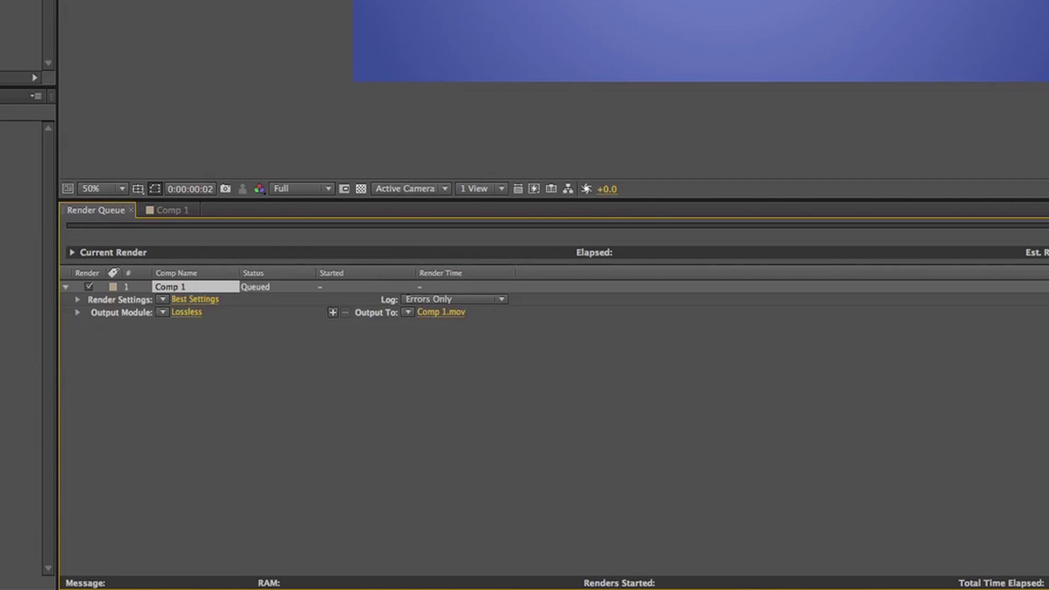
Save the output as 'My Cool Project' in QuickTime (*.mov) format in the 5 Minute Tutorials folder.
click(432, 318)
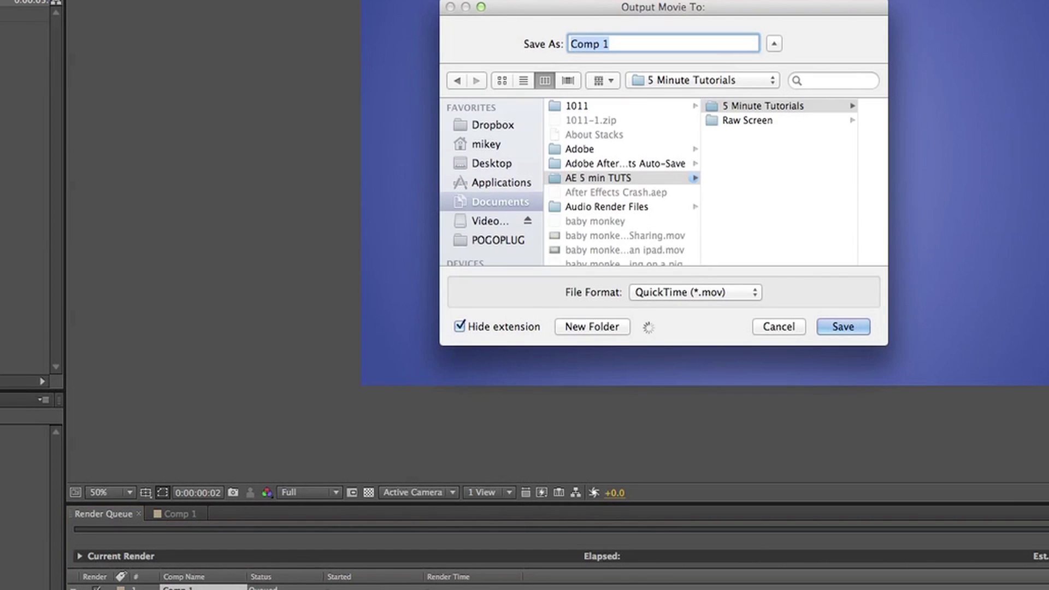
drag(749, 7, 616, 28)
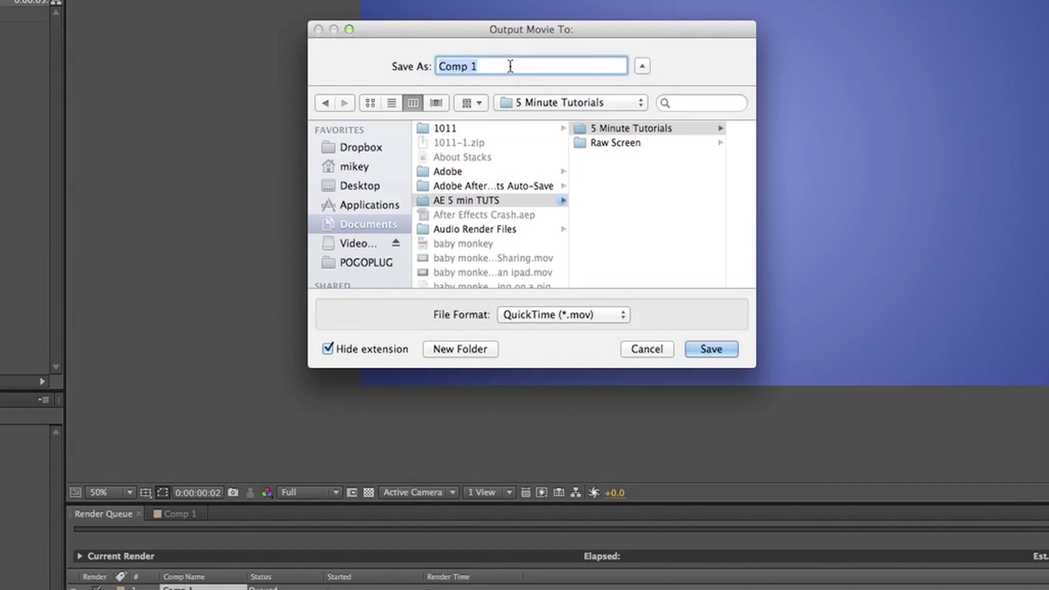
text(My Cool Projext)
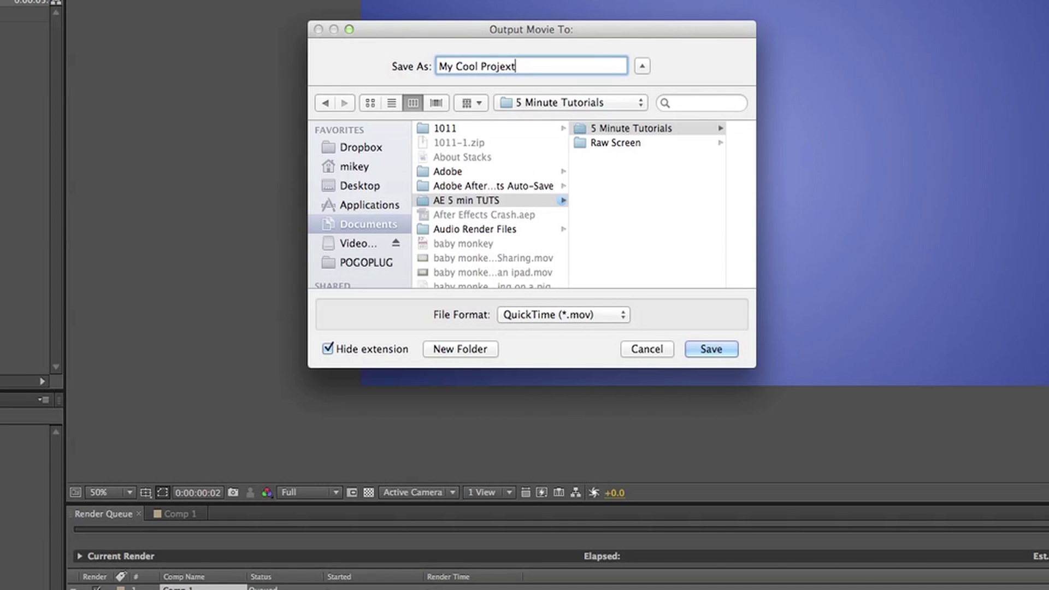
key(BackSpace)
text(ct)
click(602, 315)
click(534, 317)
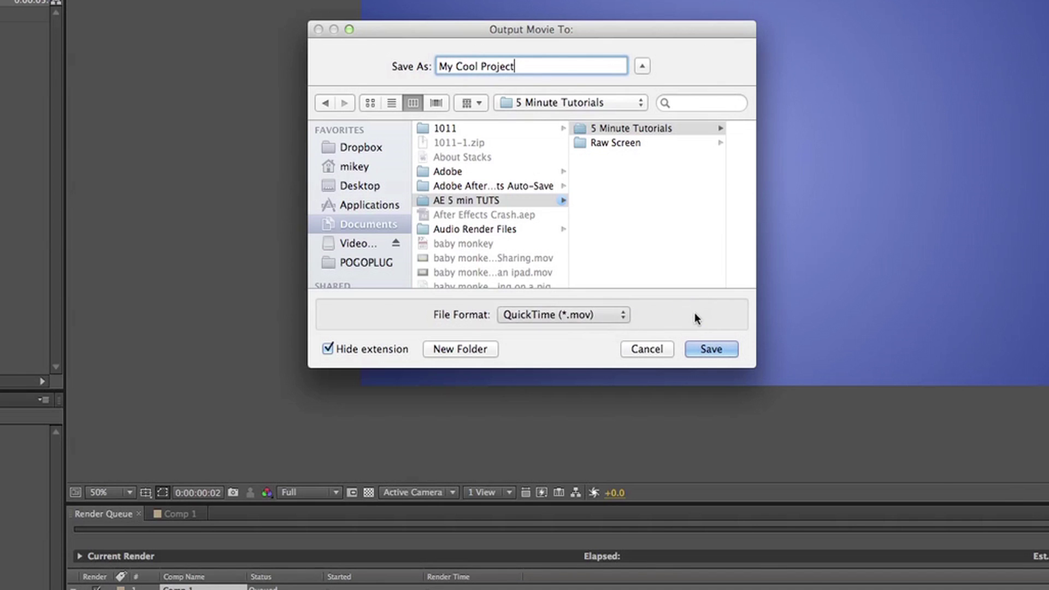
click(711, 350)
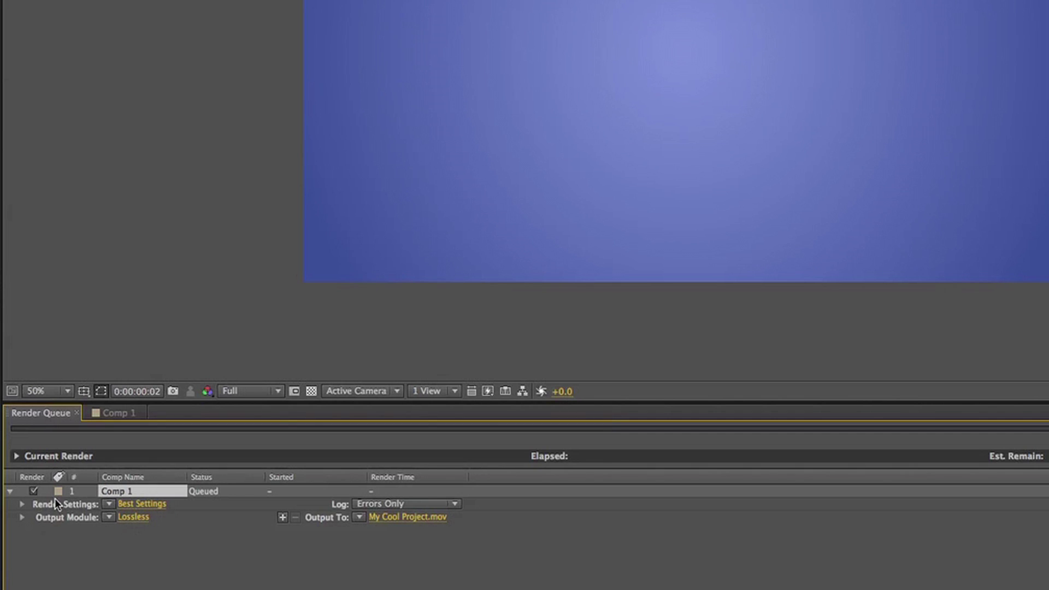
Accept the Render Settings at Best quality and Full 1920x1080 resolution.
click(137, 503)
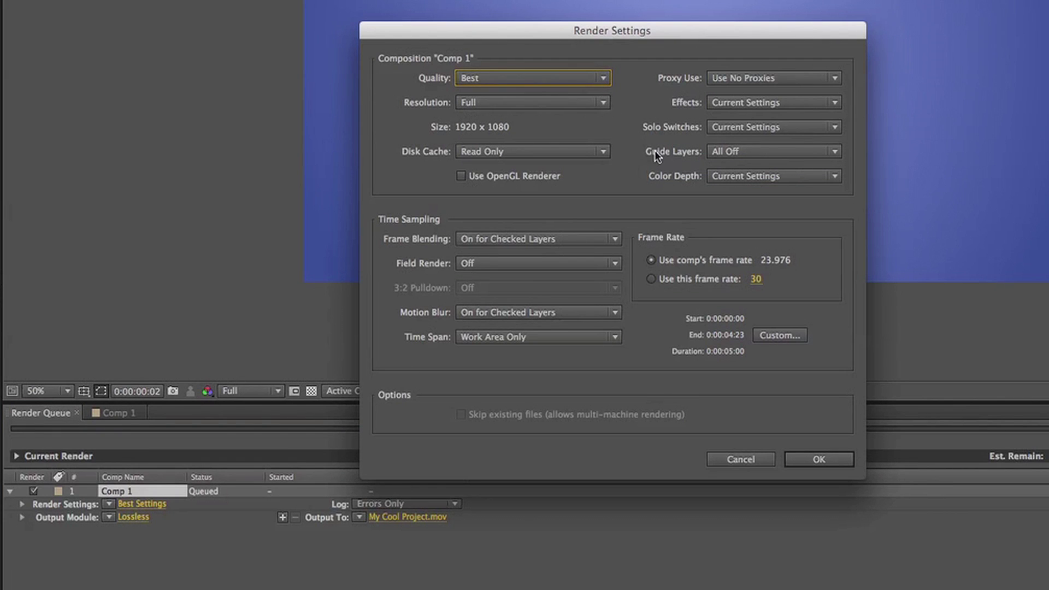
click(820, 459)
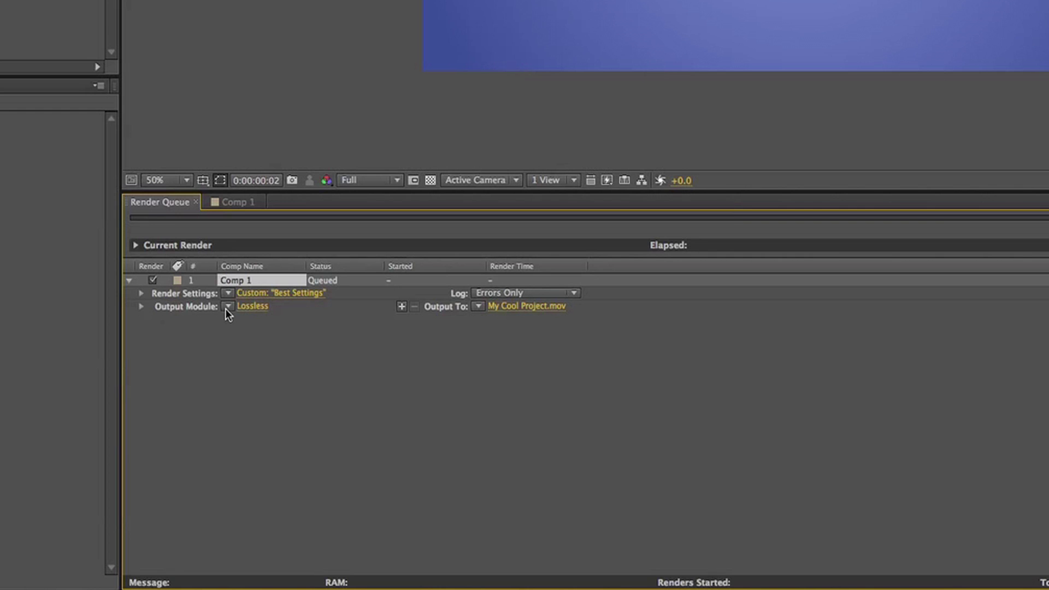
click(228, 306)
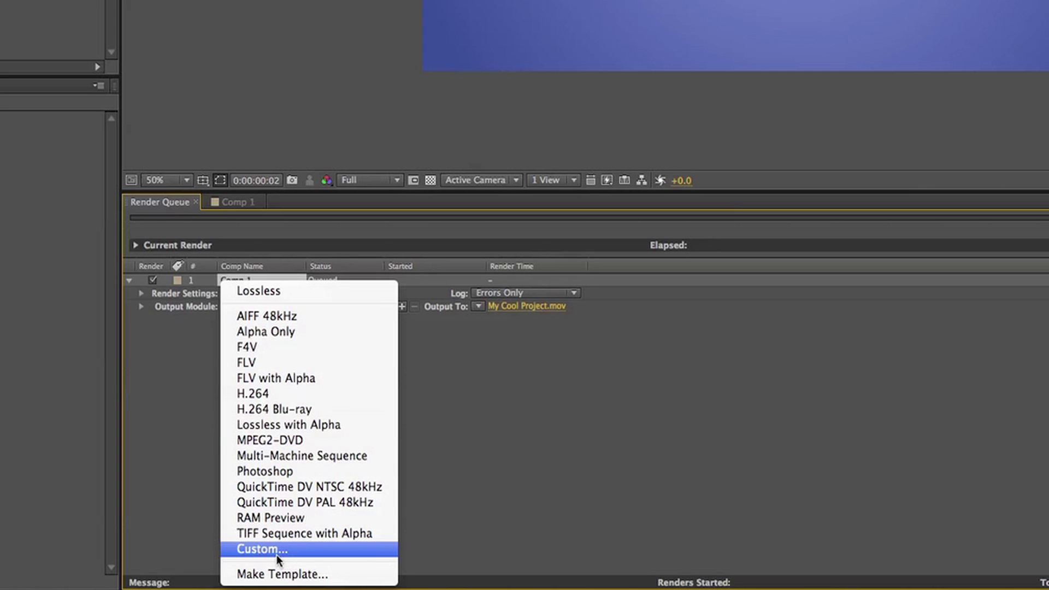
click(194, 420)
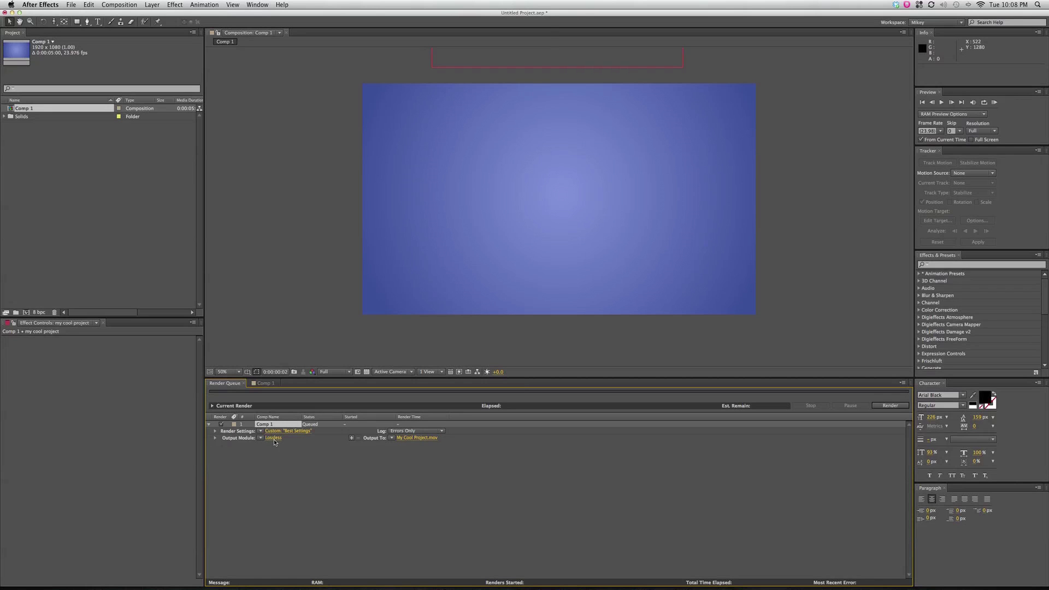
Set the output module format to QuickTime, keeping Post-Render Action None and RGB channels.
click(274, 439)
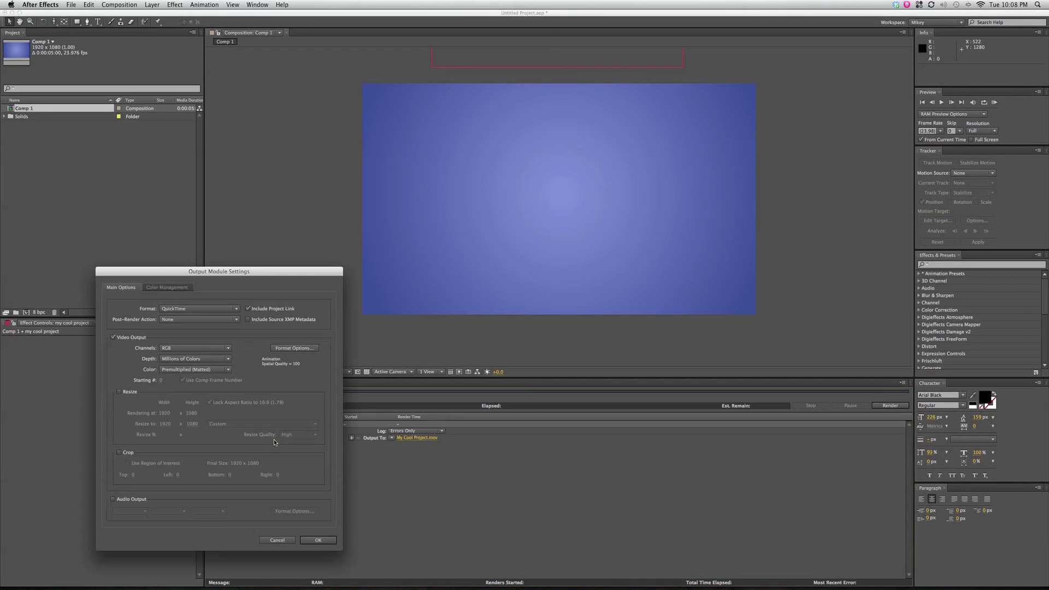
drag(283, 269, 442, 116)
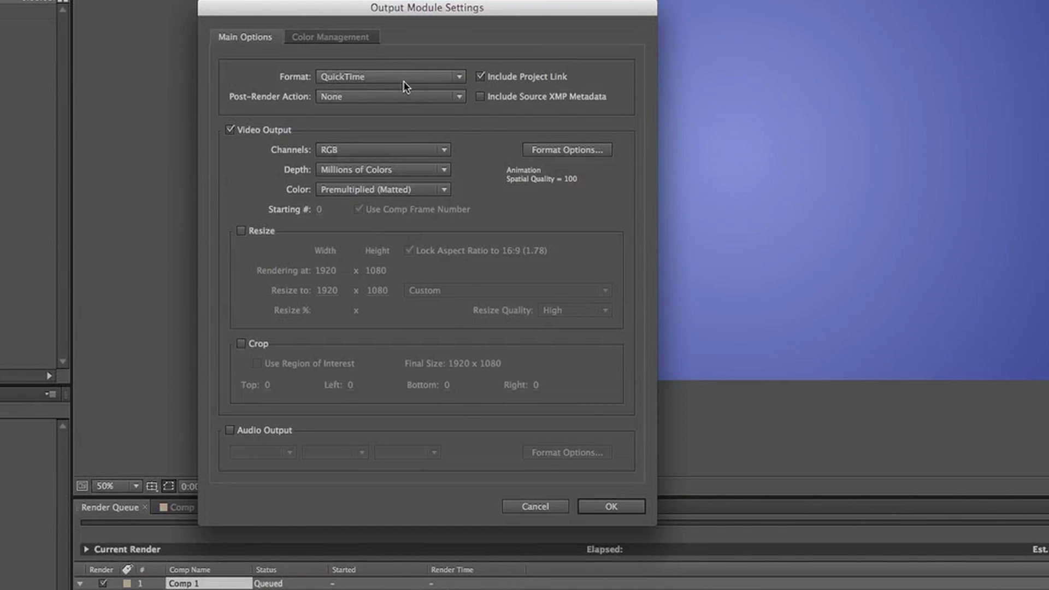
click(404, 78)
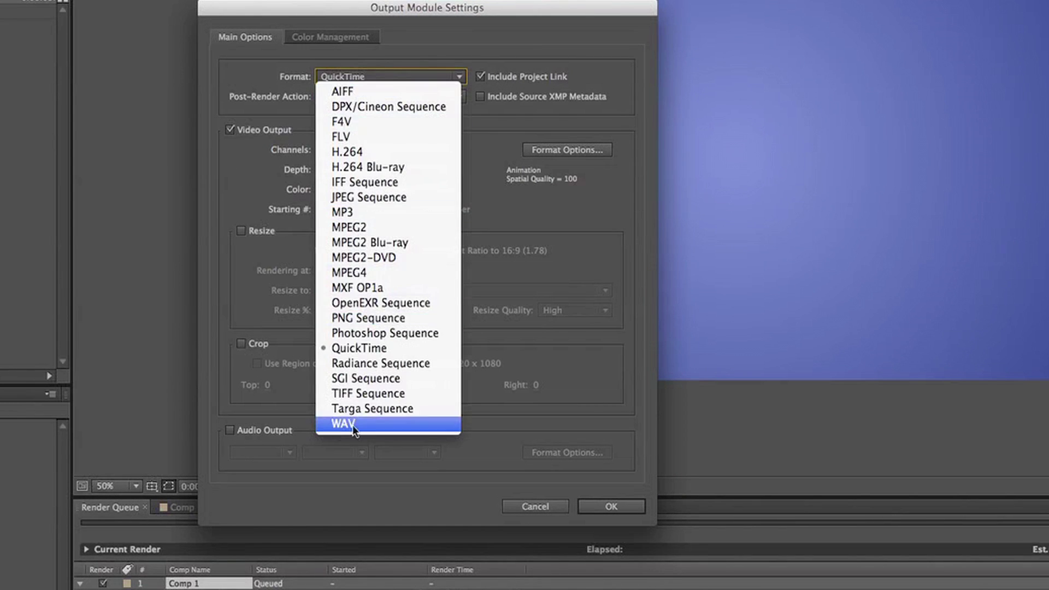
click(360, 348)
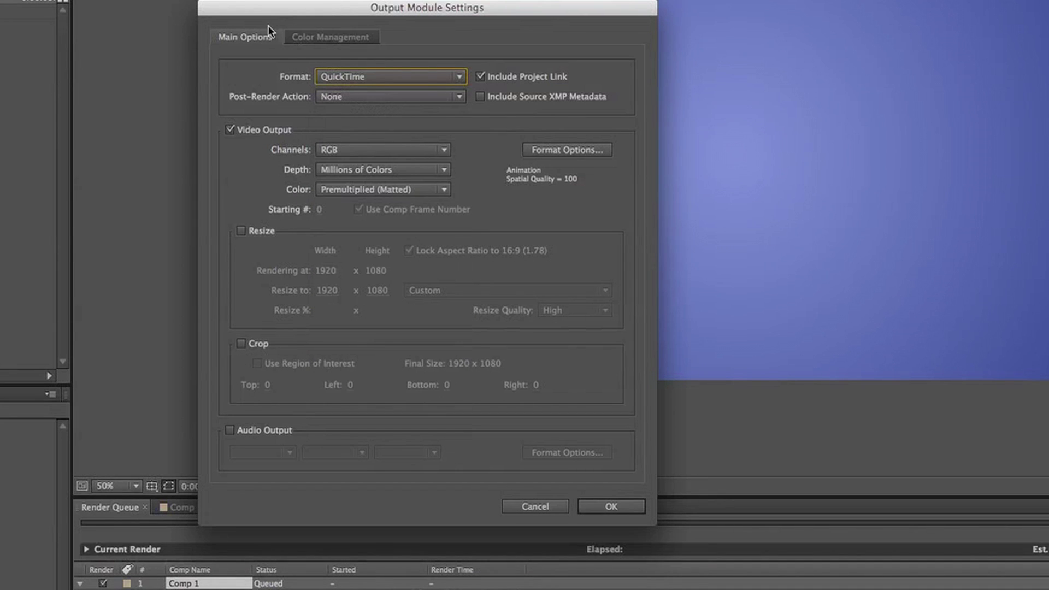
click(402, 99)
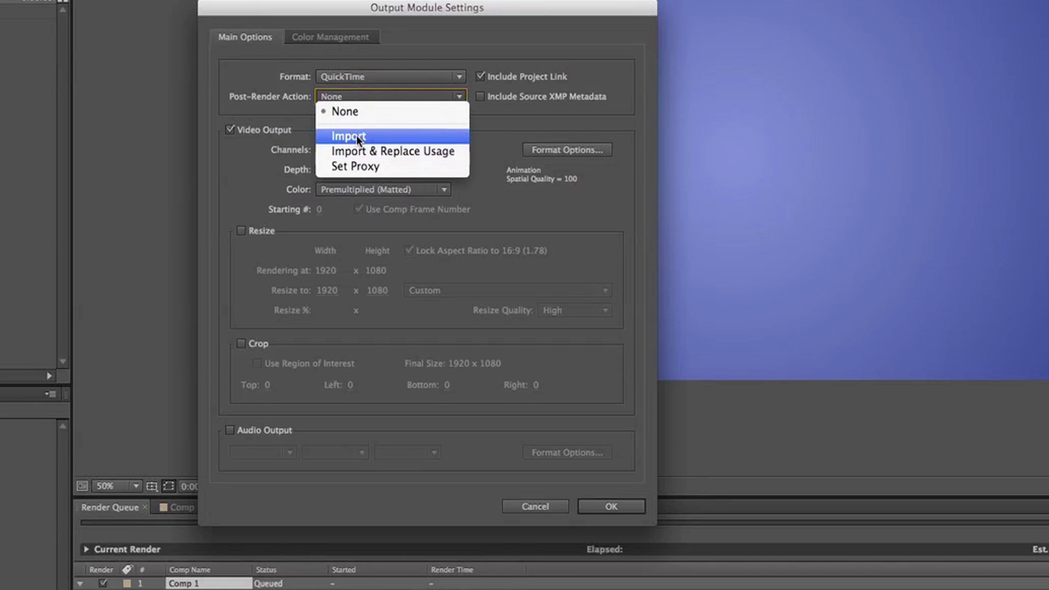
click(237, 76)
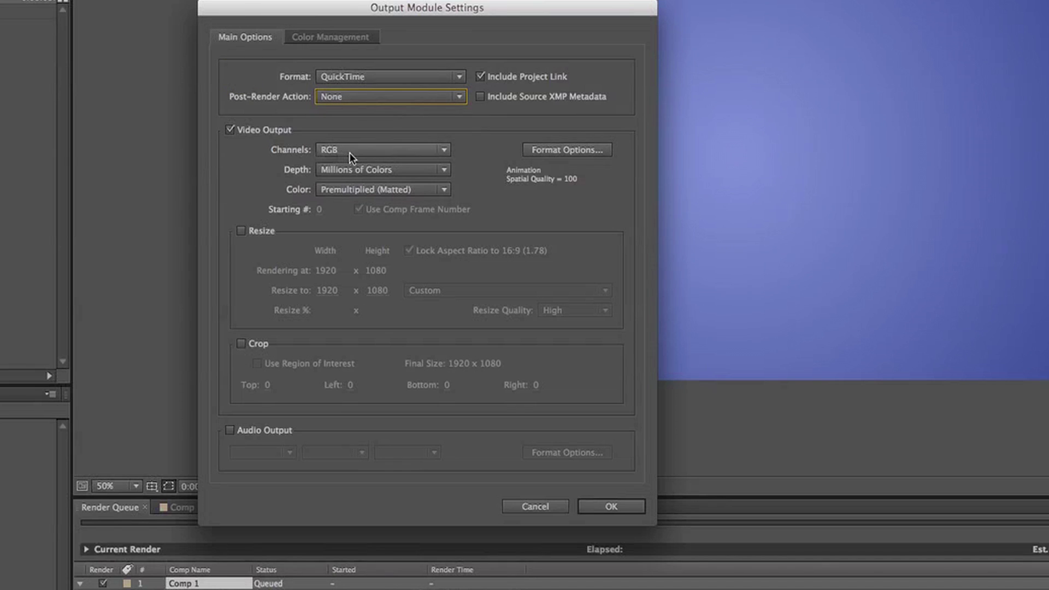
click(349, 153)
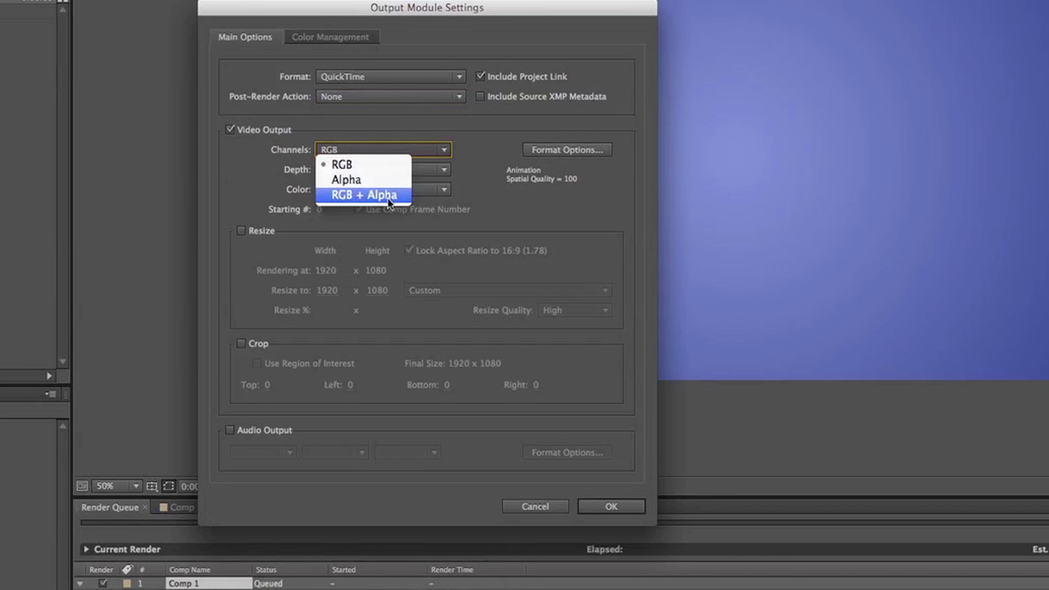
click(350, 165)
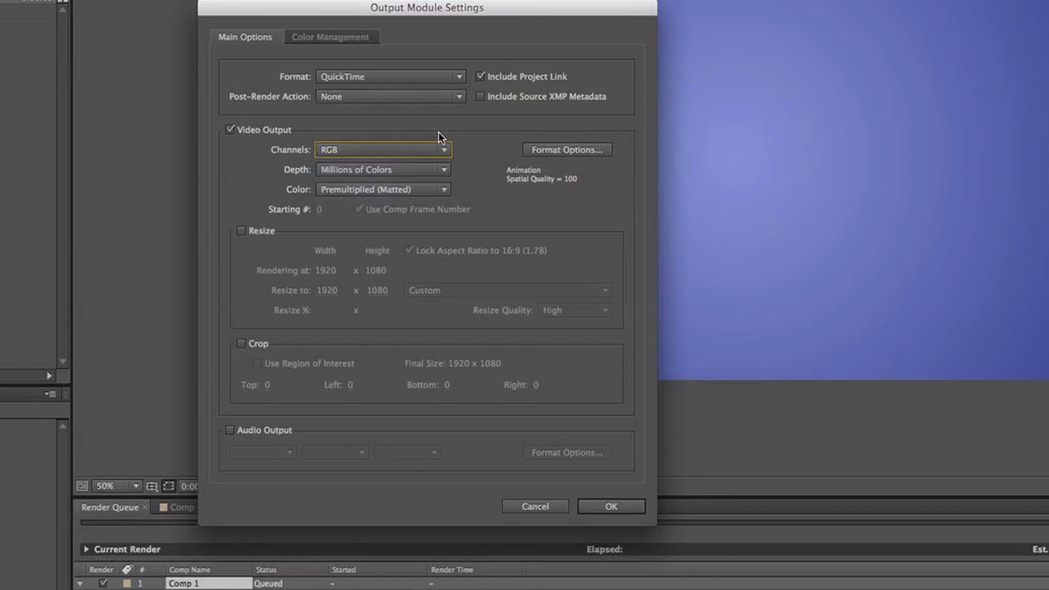
Choose Apple ProRes 422 (HQ) as the QuickTime video codec in Format Options.
click(564, 154)
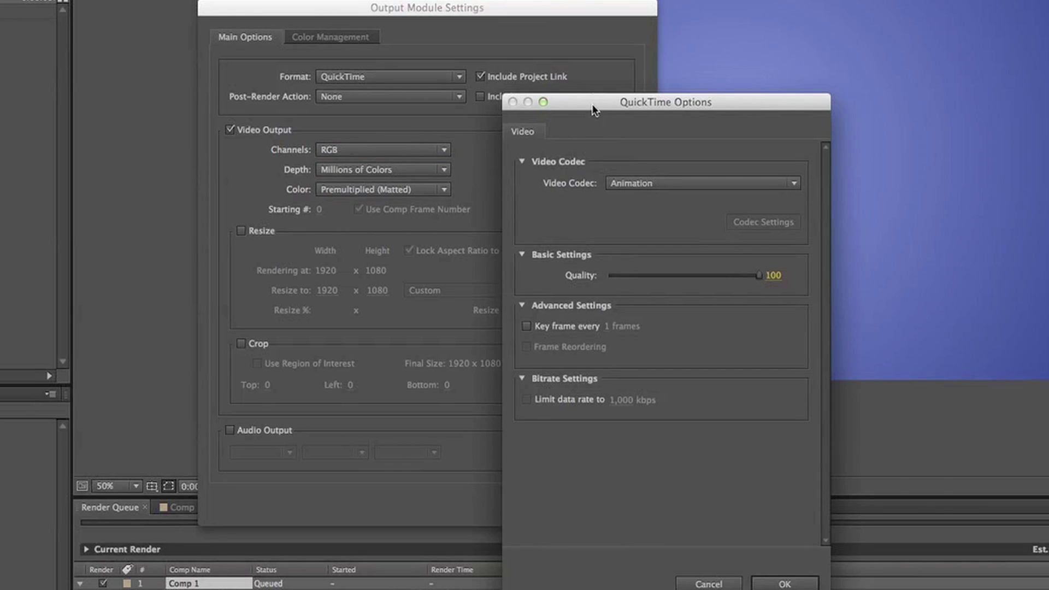
drag(595, 110, 680, 30)
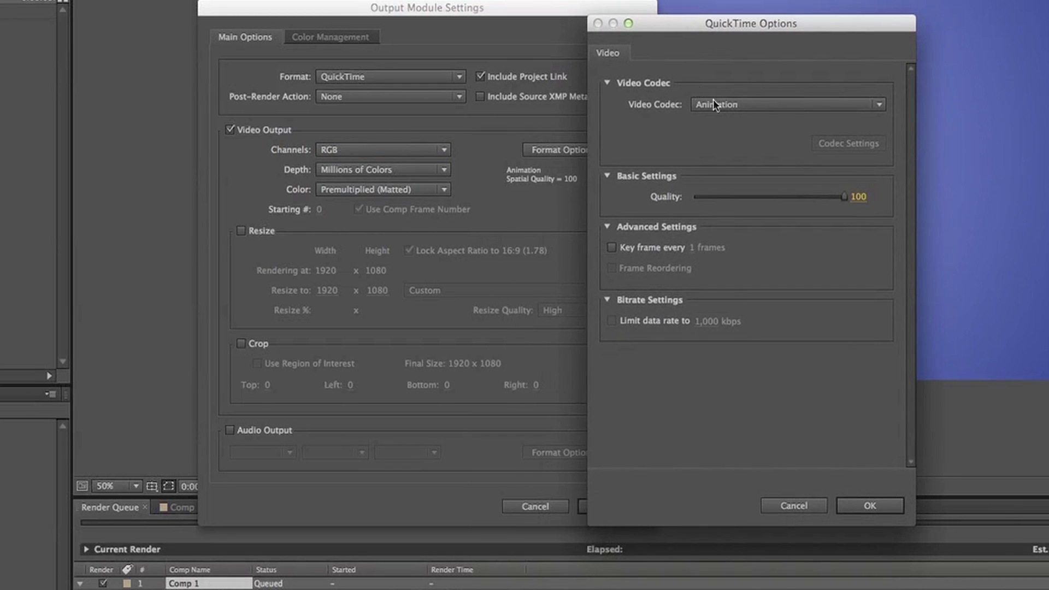
click(794, 106)
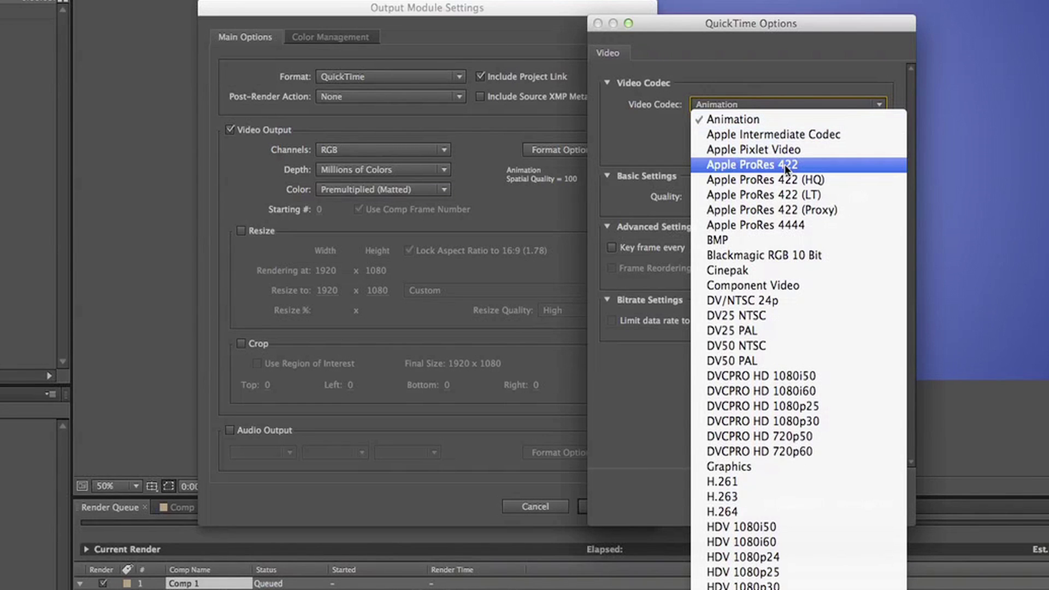
click(755, 180)
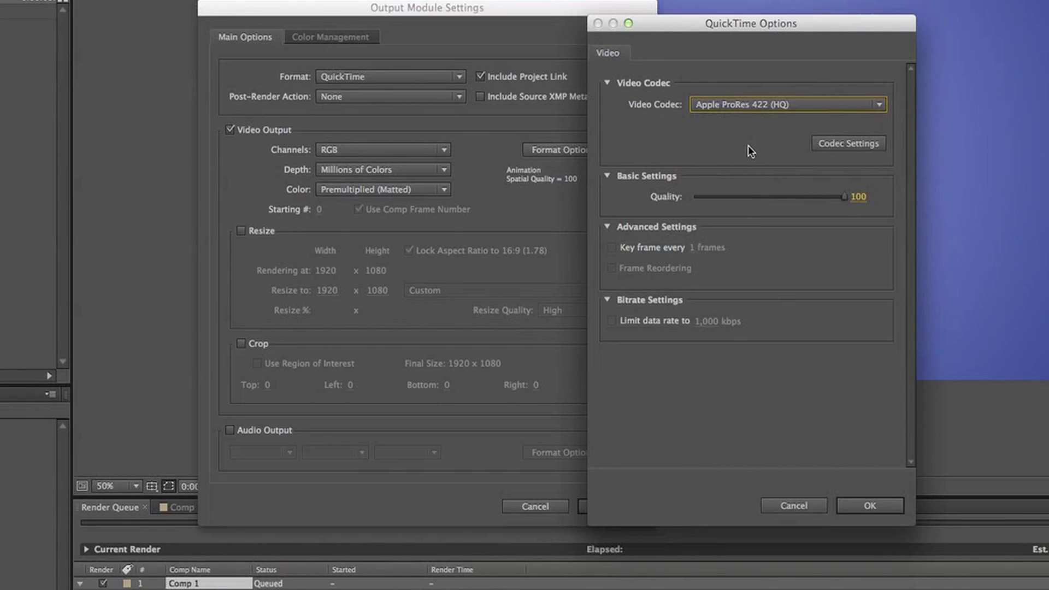
click(869, 512)
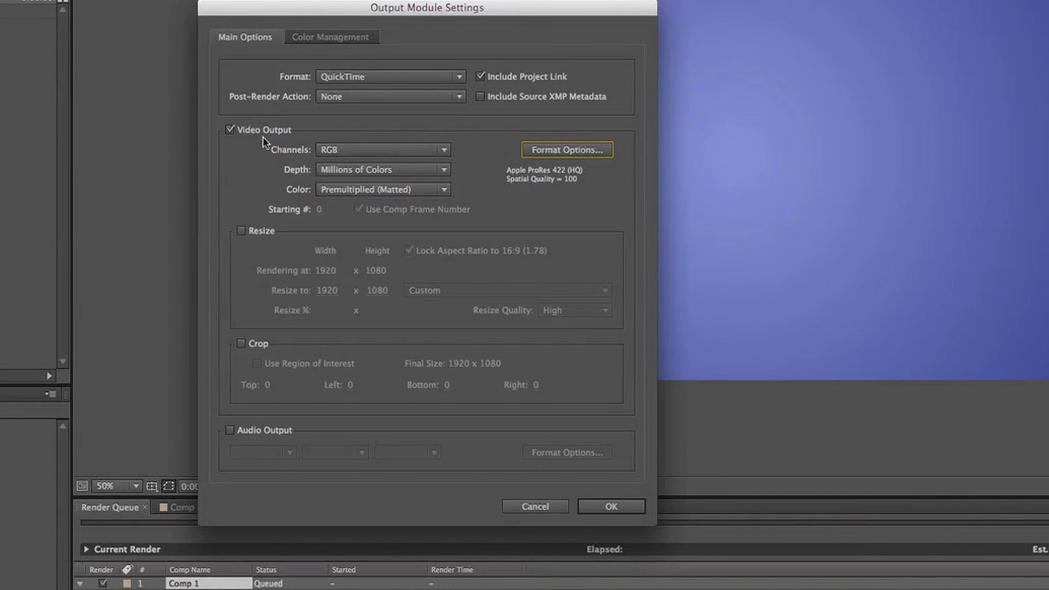
Enable audio output at 48.000 kHz, 16-bit stereo and confirm the Output Module Settings.
click(230, 431)
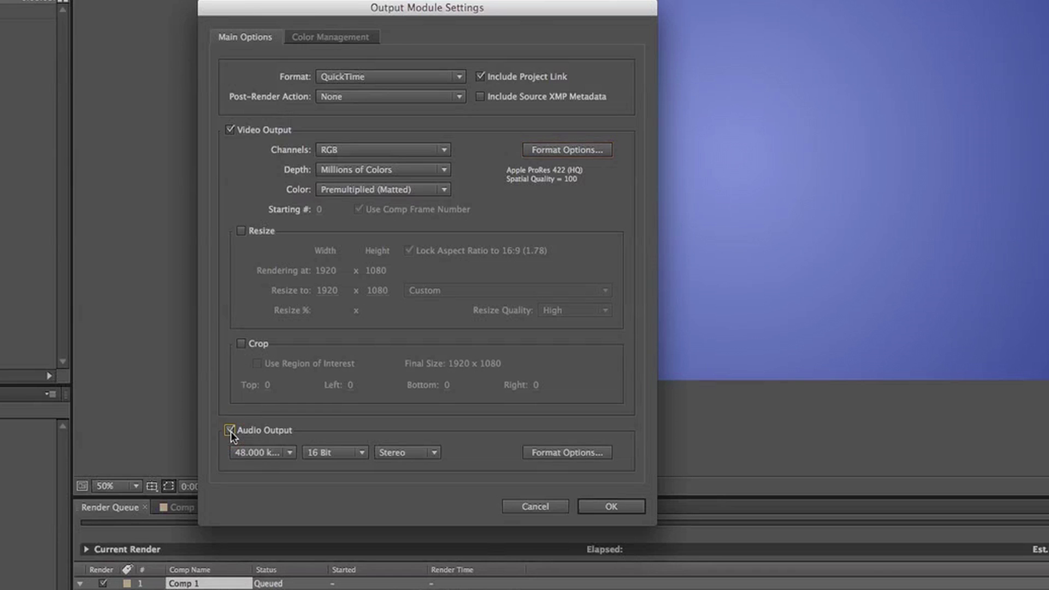
click(293, 454)
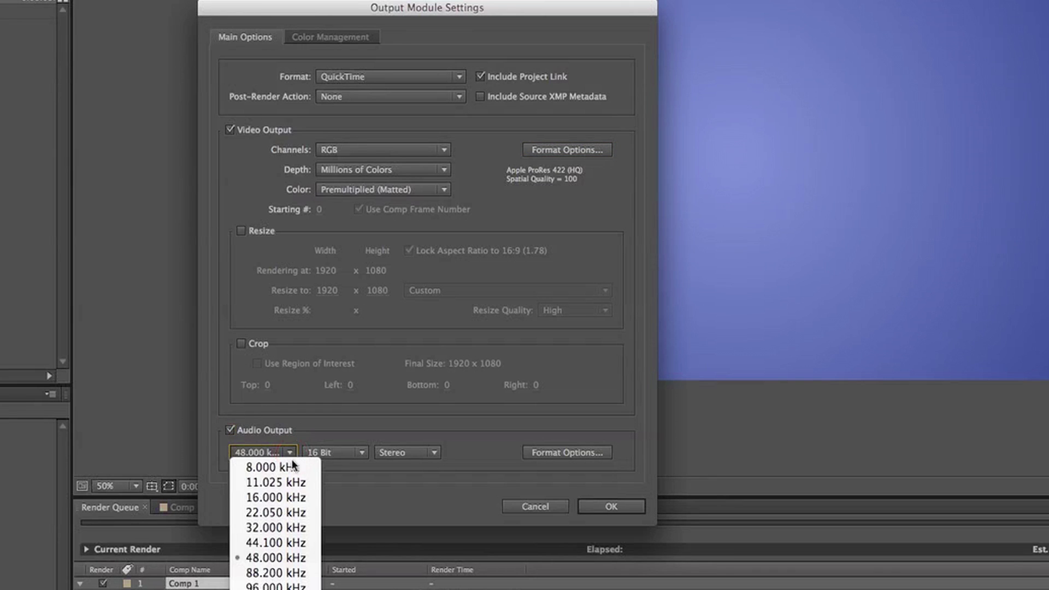
click(370, 501)
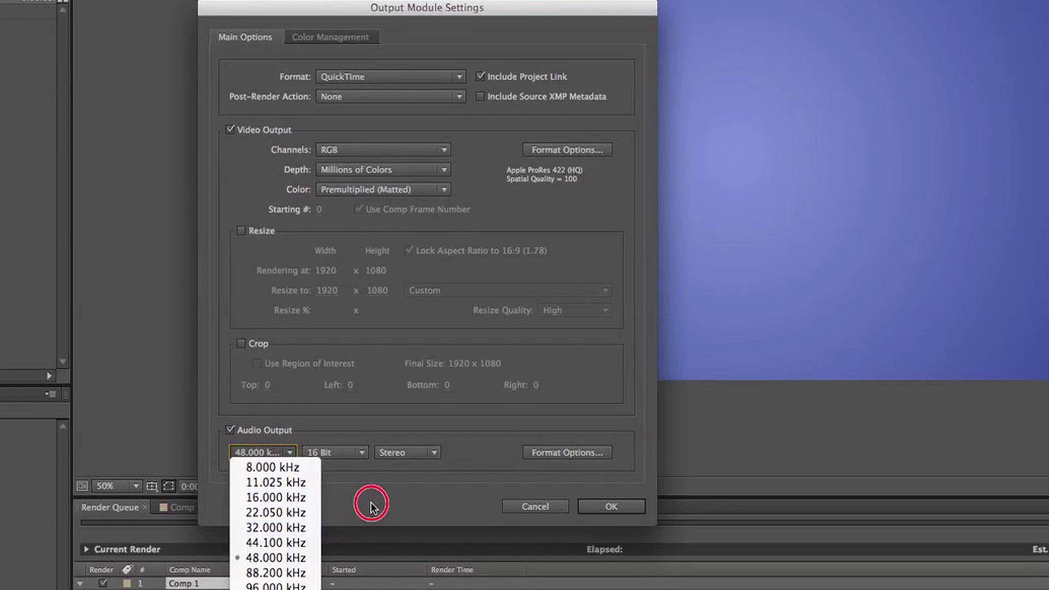
click(281, 453)
click(340, 458)
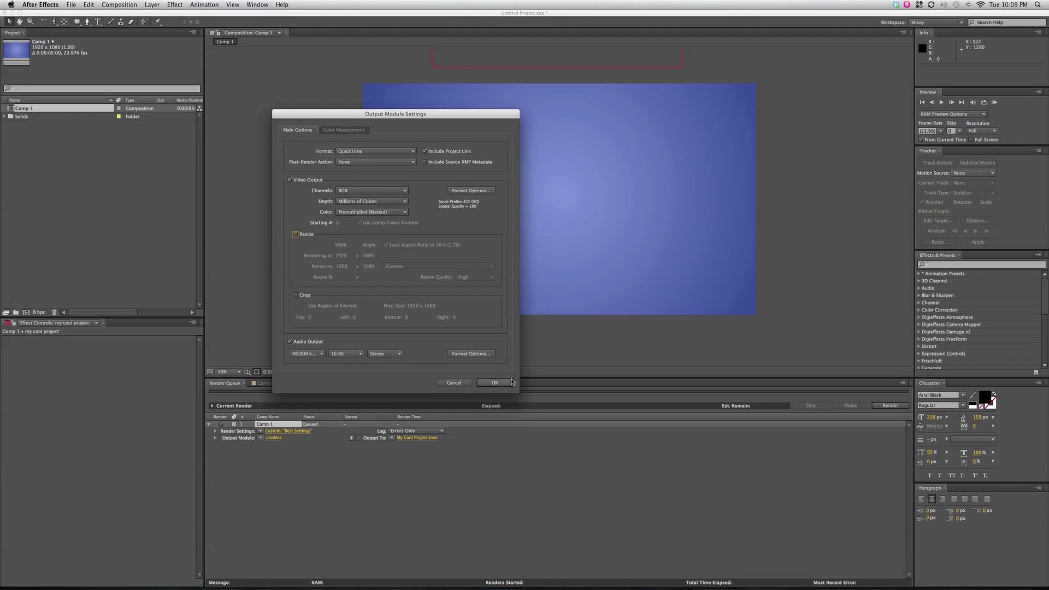
click(611, 507)
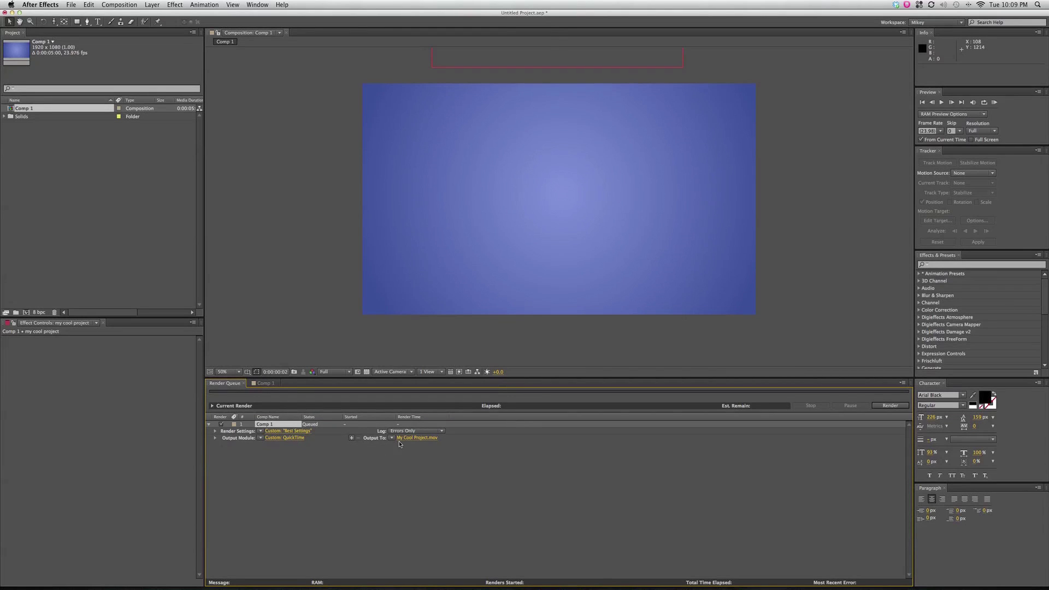
Render the queued Comp 1 to My Cool Project.mov and wait until it reads Done.
click(896, 407)
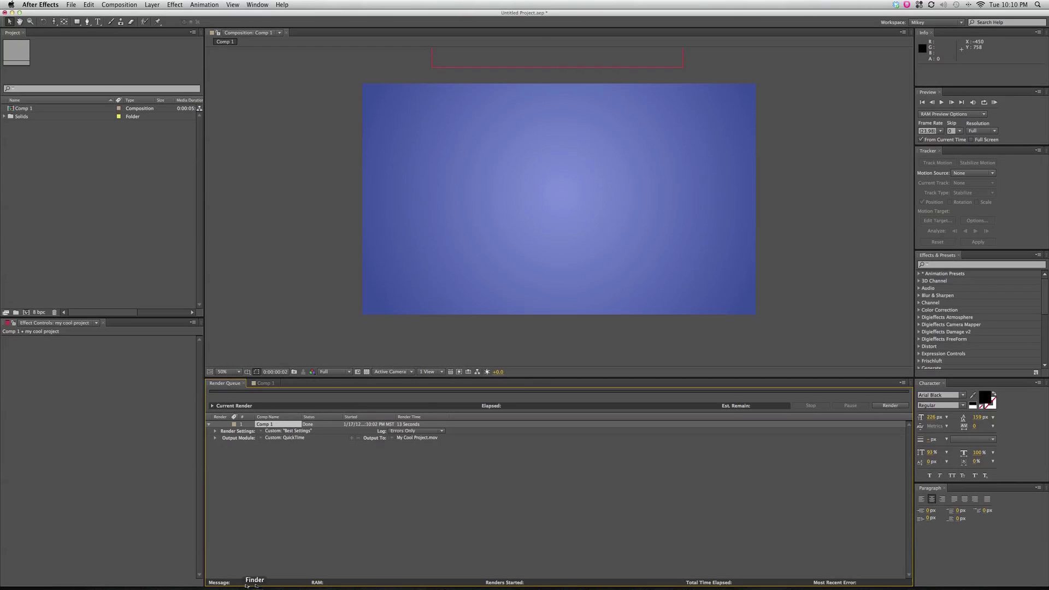
key(super+Tab)
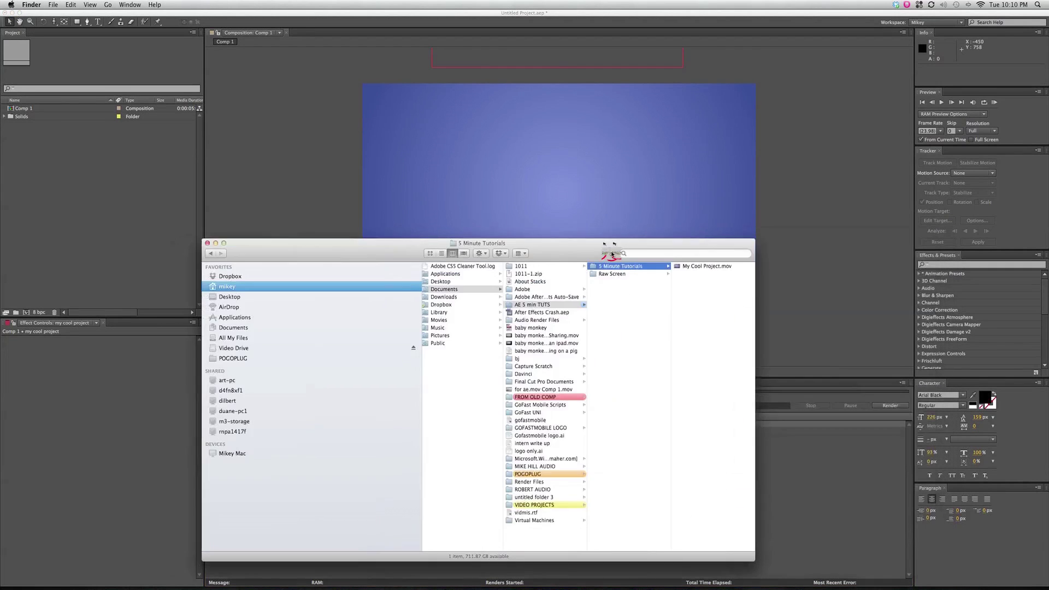
drag(612, 254, 537, 250)
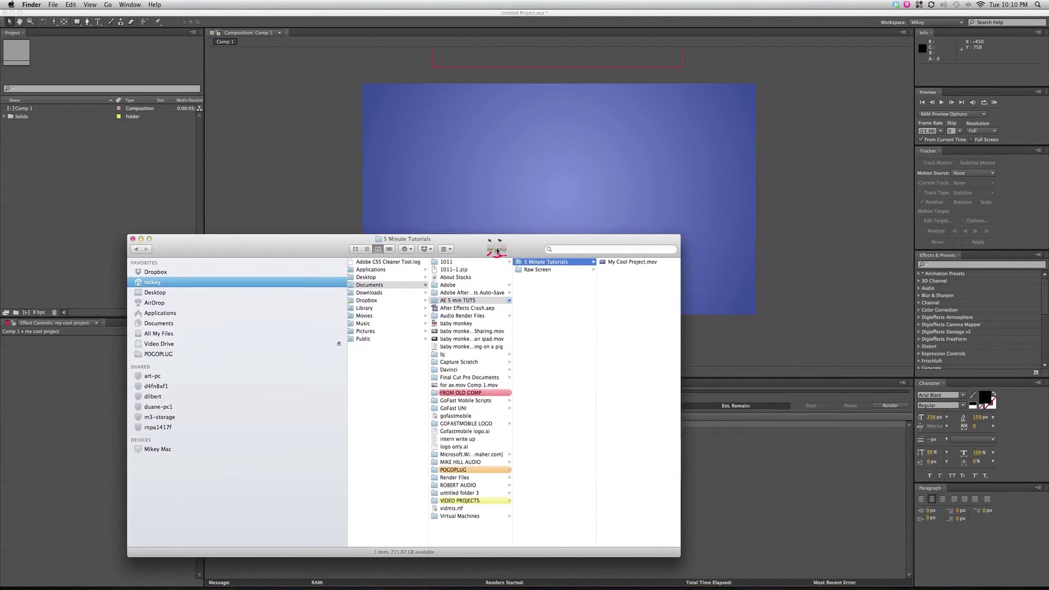
click(644, 265)
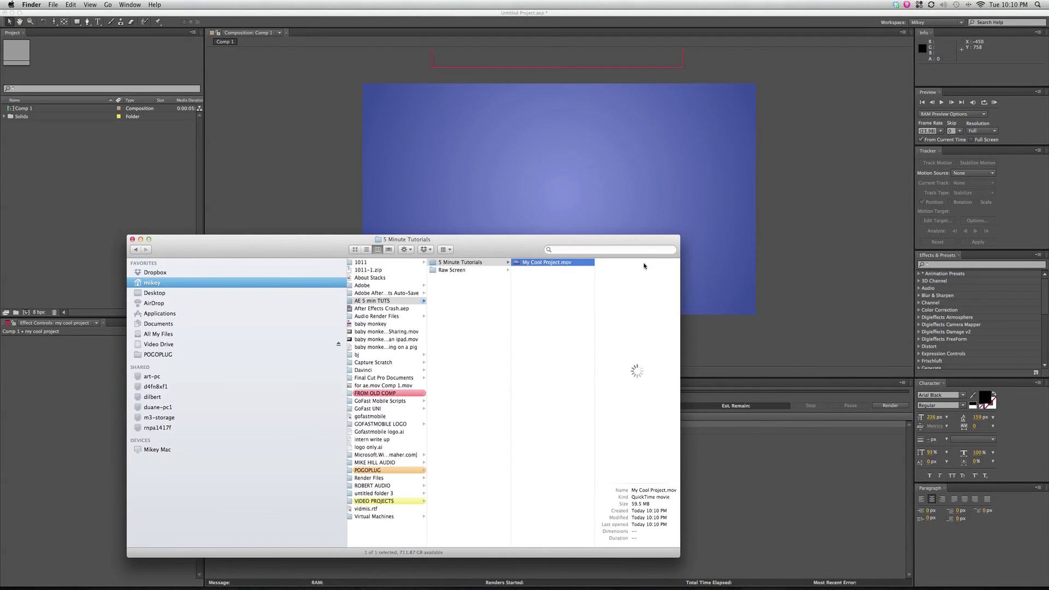
key(space)
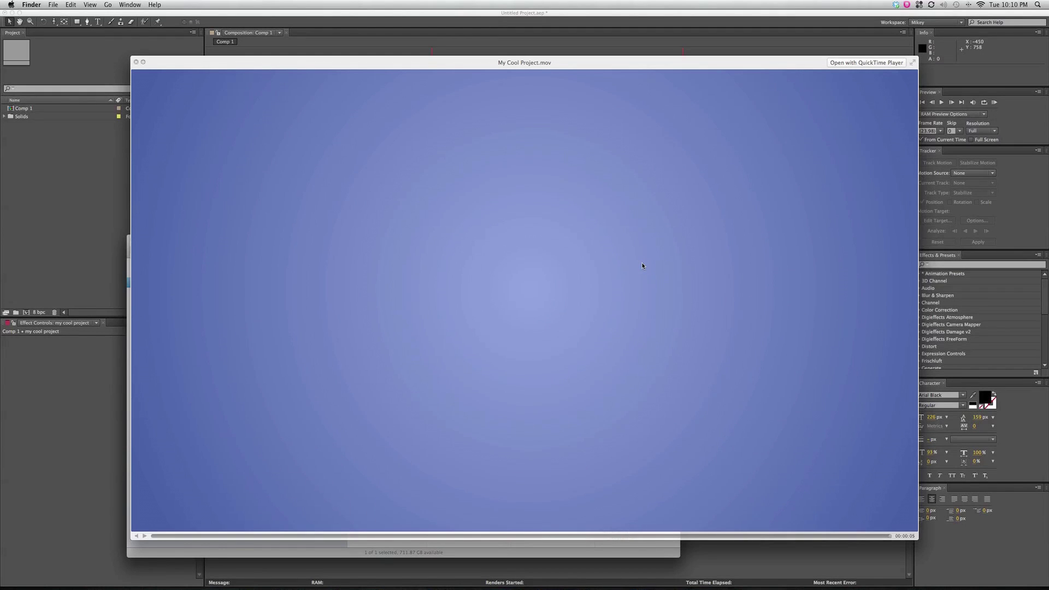
key(space)
key(super+w)
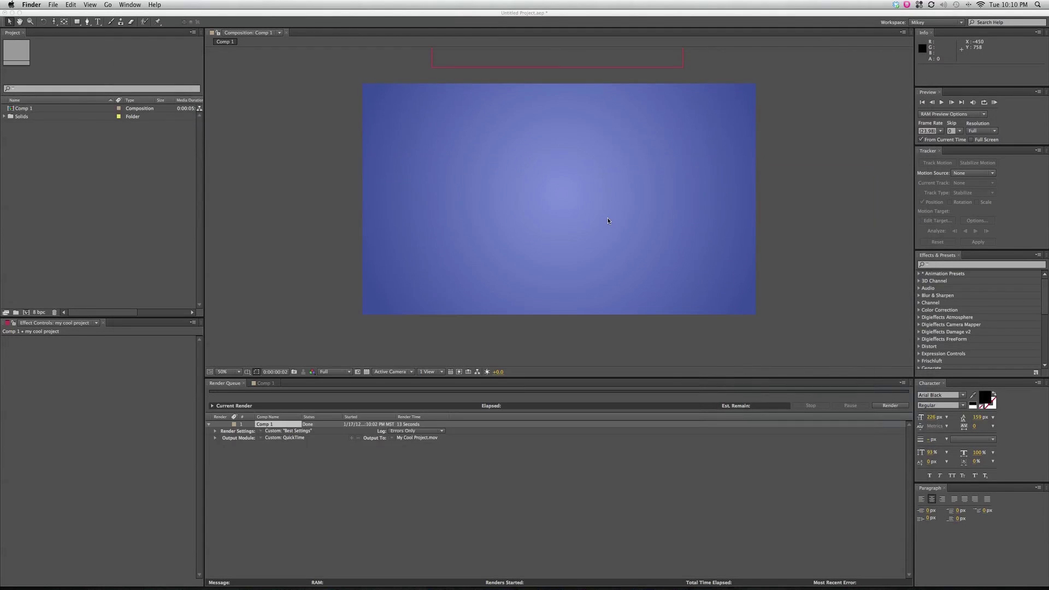